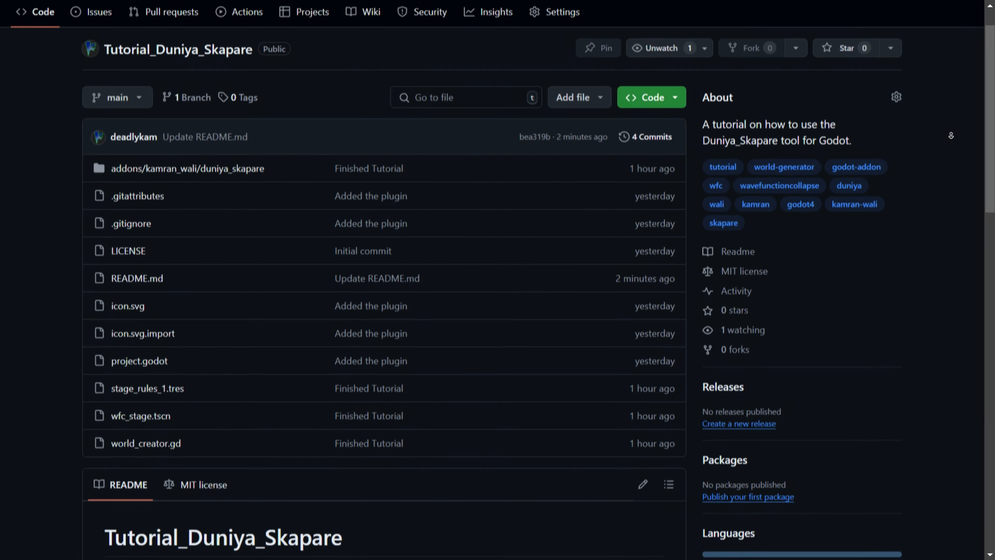
- Examine the Tutorial_Duniya_Skapare README and the wiki's Wave Function Collapse Tool page through its WFC Settings and Tile Rules sections
{"action": "scroll", "coordinate": [953, 142], "scroll_direction": "down", "scroll_amount": 5}
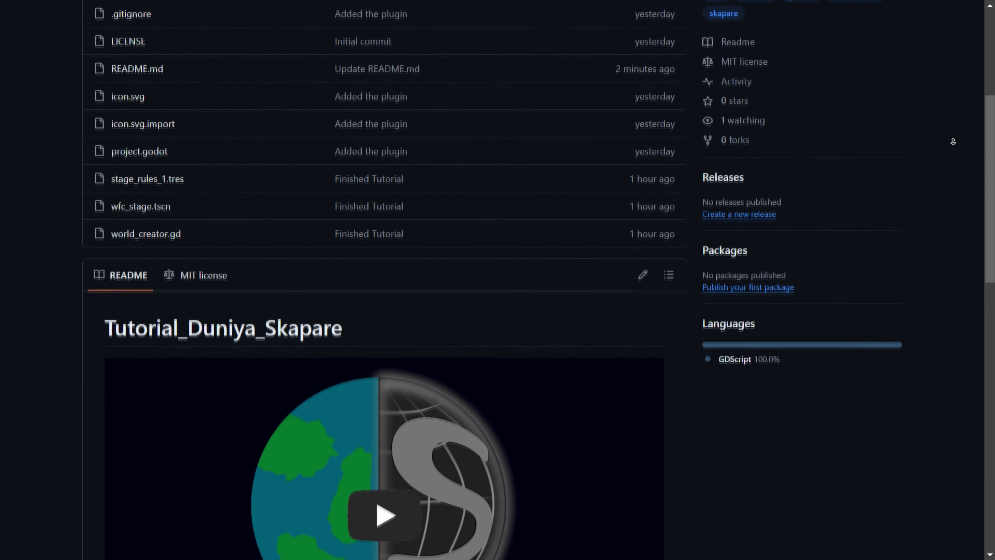
{"action": "scroll", "coordinate": [953, 141], "scroll_direction": "down", "scroll_amount": 8}
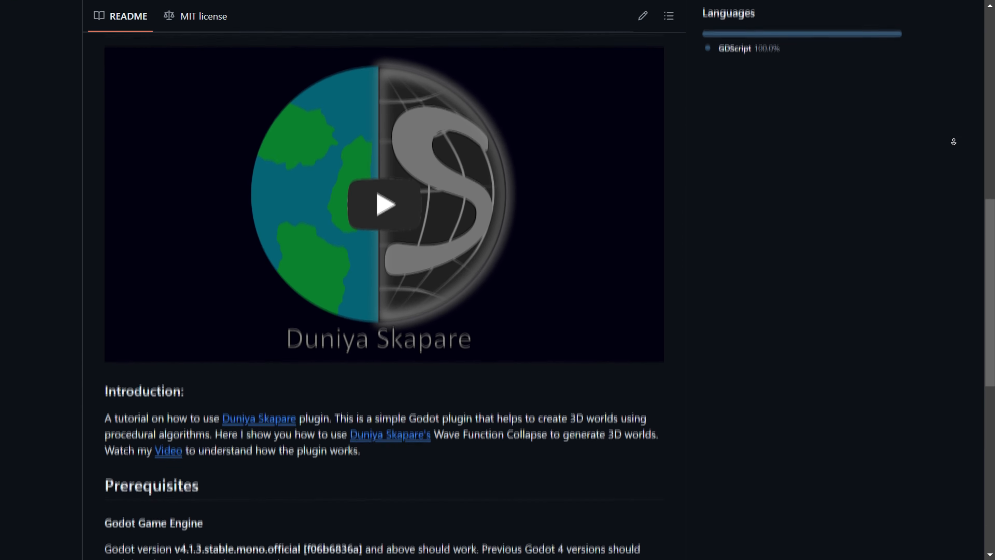
{"action": "scroll", "coordinate": [954, 142], "scroll_direction": "down", "scroll_amount": 8}
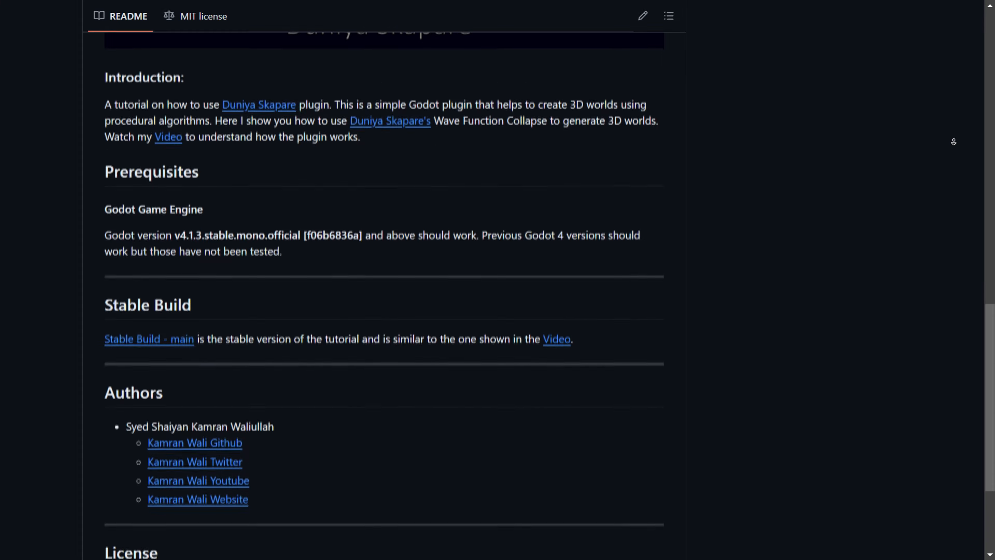
{"action": "scroll", "coordinate": [954, 141], "scroll_direction": "down", "scroll_amount": 4}
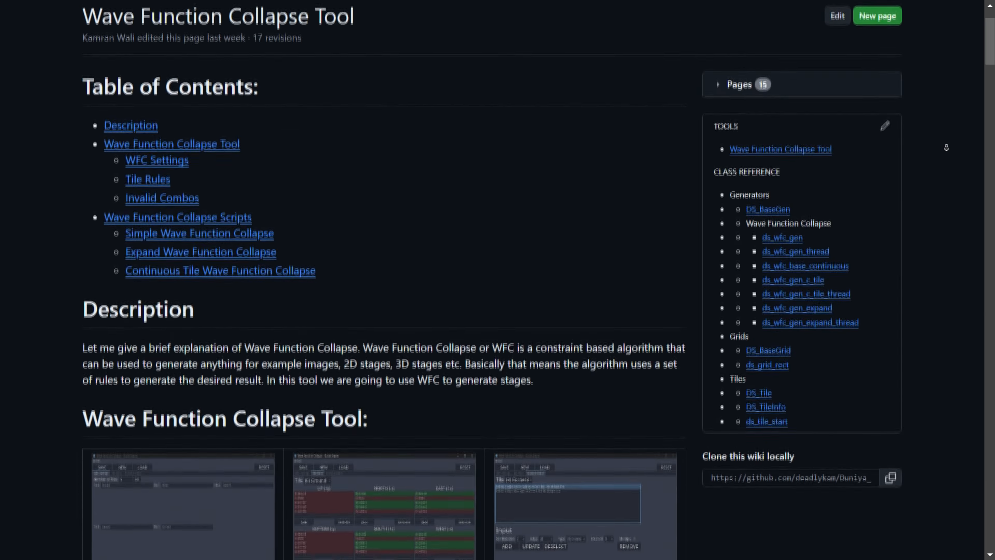
{"action": "scroll", "coordinate": [947, 147], "scroll_direction": "down", "scroll_amount": 3}
{"action": "scroll", "coordinate": [947, 148], "scroll_direction": "down", "scroll_amount": 10}
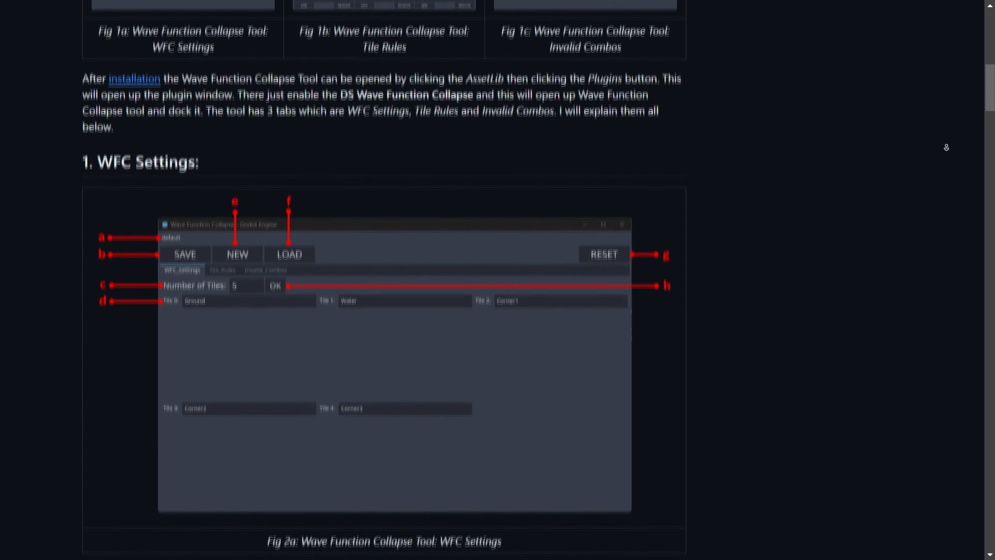
{"action": "scroll", "coordinate": [947, 147], "scroll_direction": "down", "scroll_amount": 10}
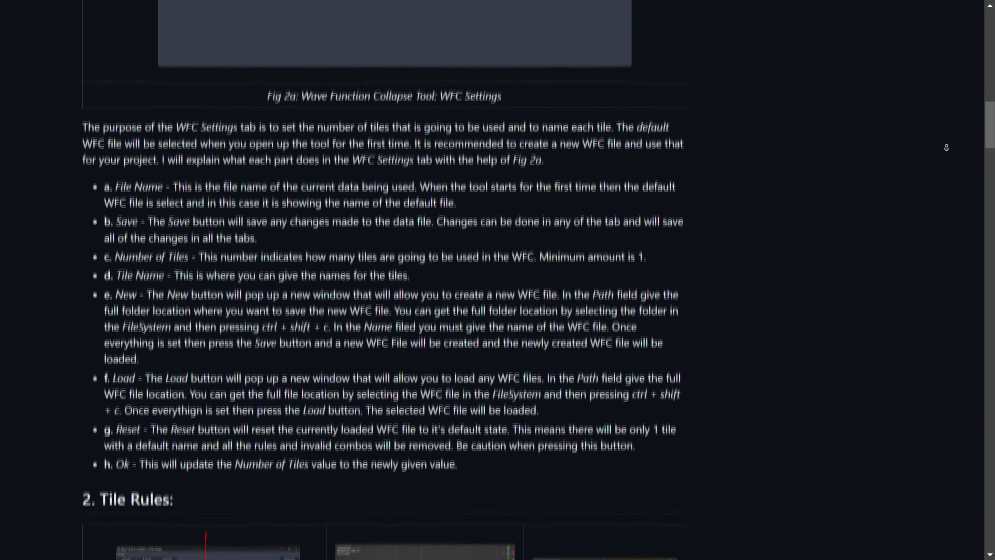
{"action": "scroll", "coordinate": [947, 148], "scroll_direction": "down", "scroll_amount": 10}
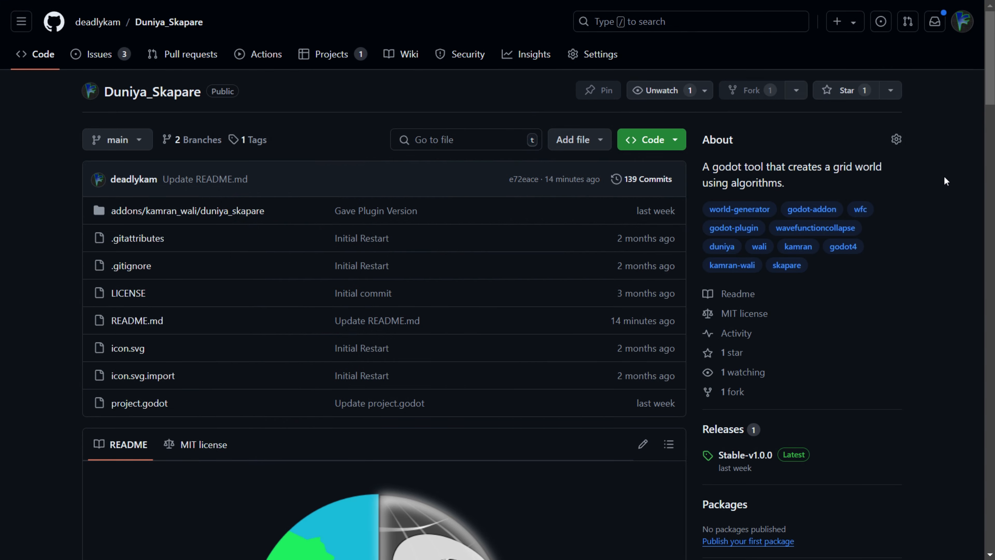
- Open the Stable-v1.0.0 release of Duniya_Skapare, and in File Explorer extract Duniya_Skapare-v1.0.0.zip and open the extracted folder
{"action": "scroll", "coordinate": [944, 177], "scroll_direction": "down", "scroll_amount": 10}
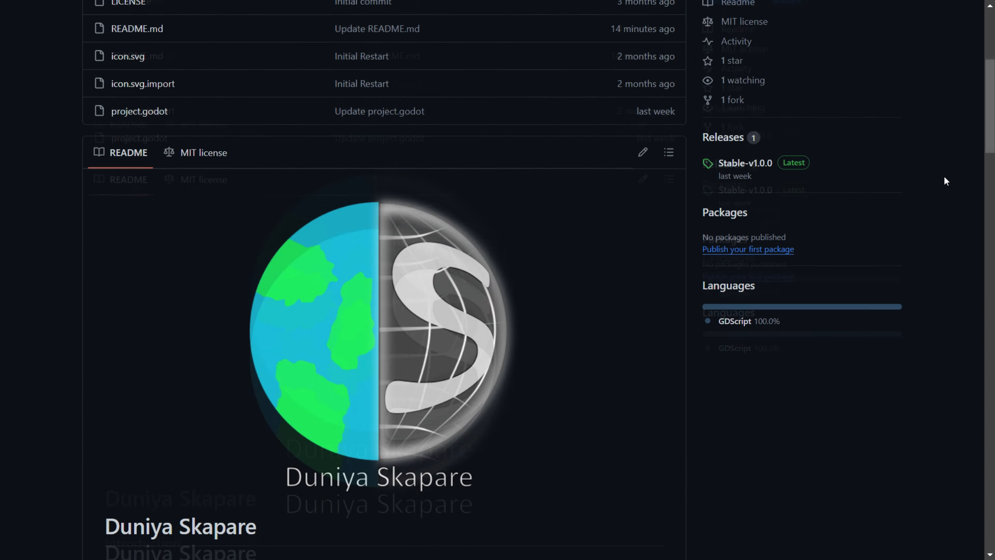
{"action": "left_click", "coordinate": [745, 52]}
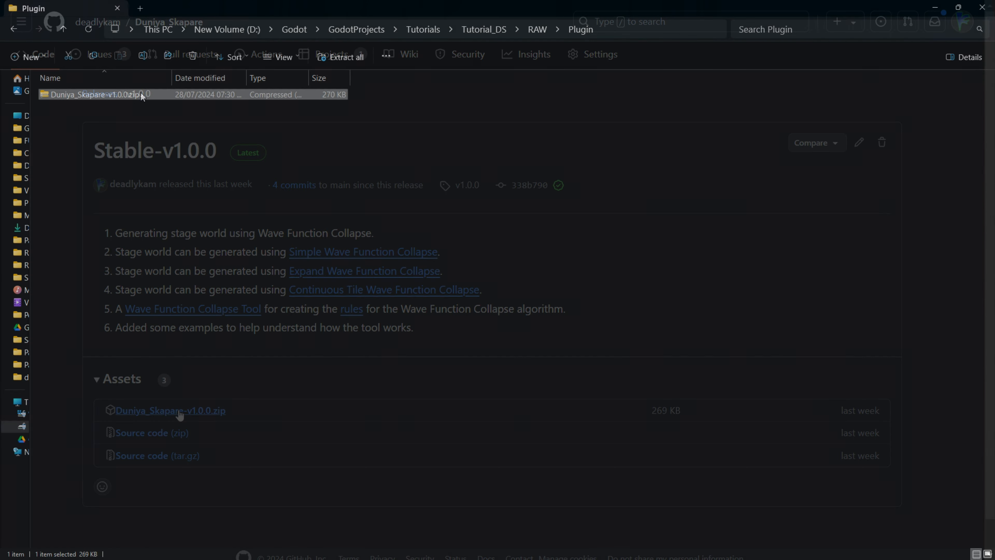
{"action": "right_click", "coordinate": [141, 93]}
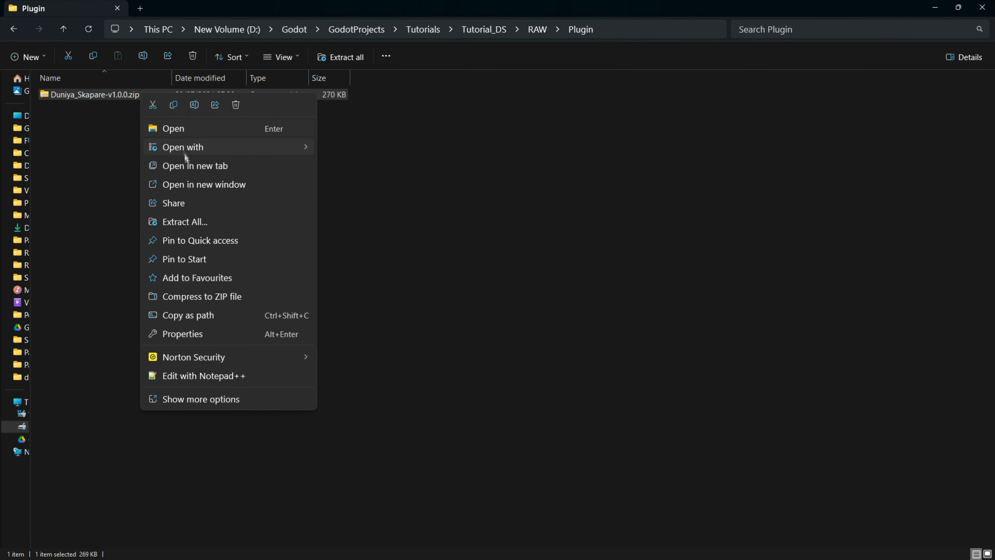
{"action": "left_click", "coordinate": [185, 222]}
{"action": "left_click", "coordinate": [595, 385]}
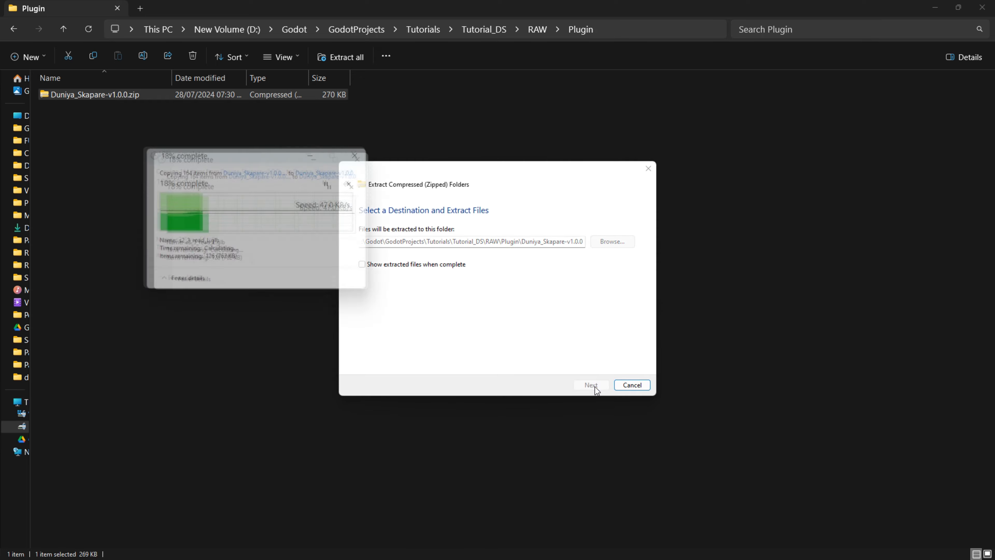
{"action": "double_click", "coordinate": [77, 105]}
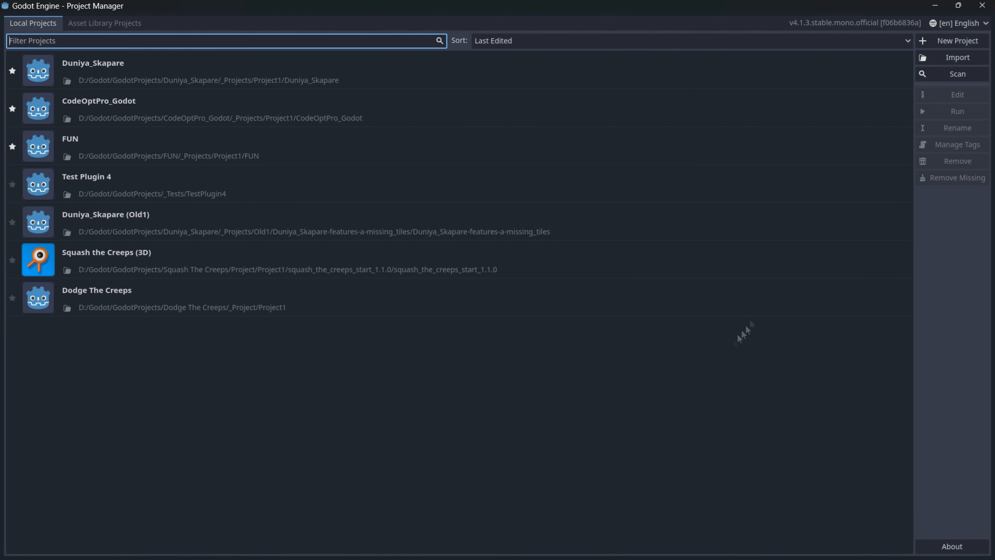
- Switch to the Godot Project Manager and create a new project named Tutorial_DS
{"action": "left_click", "coordinate": [930, 41]}
{"action": "type", "text": "Tutorial_DS"}
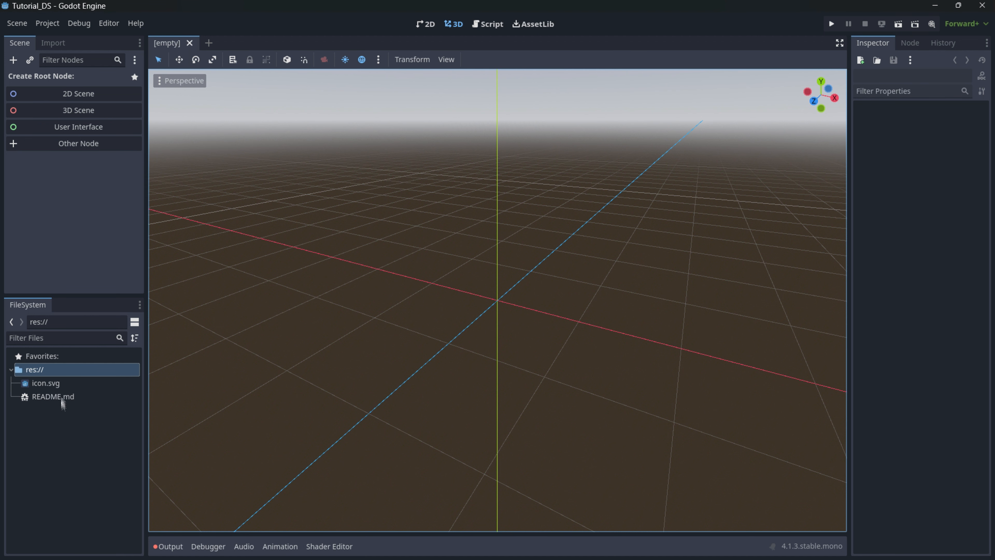
- Create a folder named addons in the project root res://
{"action": "right_click", "coordinate": [62, 370]}
{"action": "mouse_move", "coordinate": [110, 379]}
{"action": "left_click", "coordinate": [232, 378]}
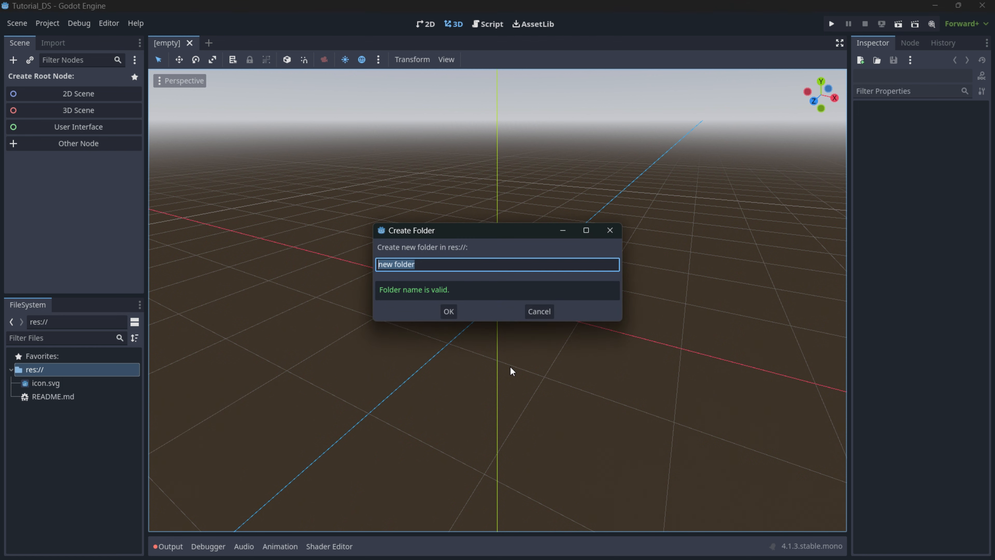
{"action": "type", "text": "addons"}
{"action": "left_click", "coordinate": [455, 314]}
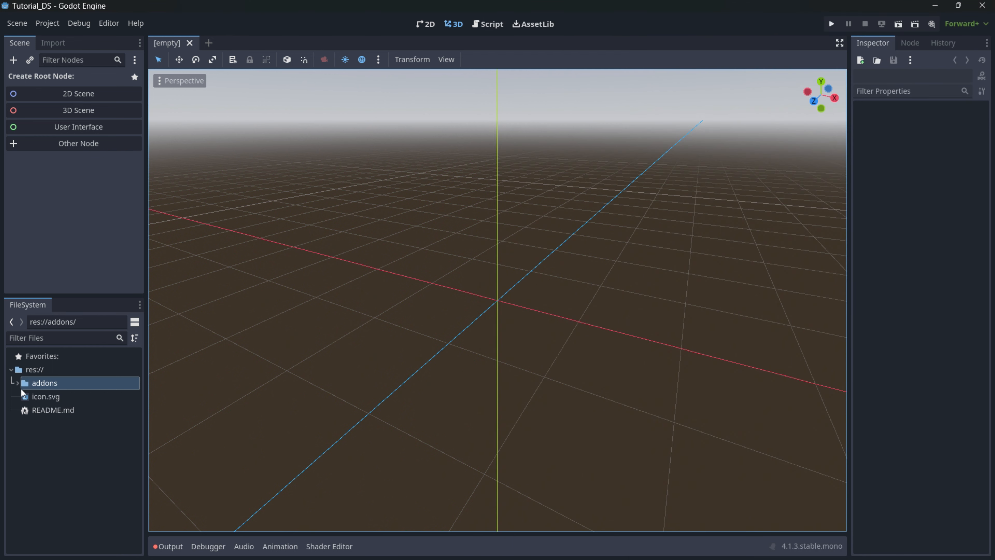
- Check the plugin folder inside addons and enable the DS Wave Function Collapse plugin in the project settings
{"action": "left_click", "coordinate": [18, 384]}
{"action": "left_click", "coordinate": [55, 396]}
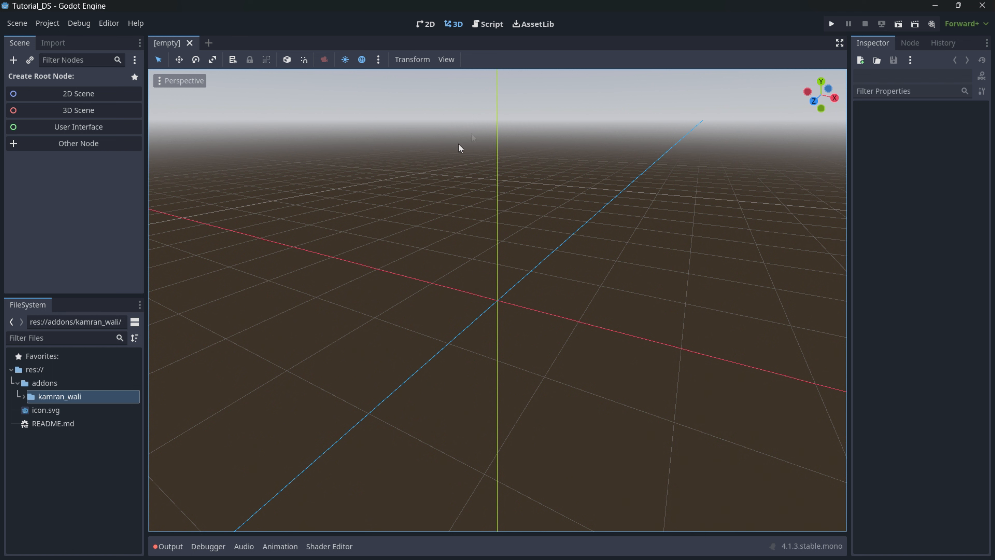
{"action": "left_click", "coordinate": [536, 25]}
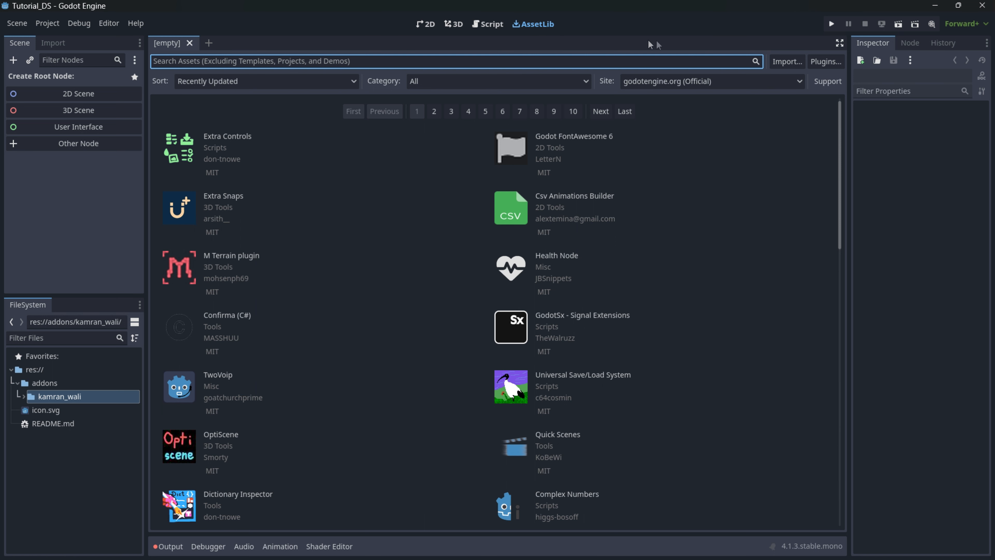
{"action": "left_click", "coordinate": [823, 62]}
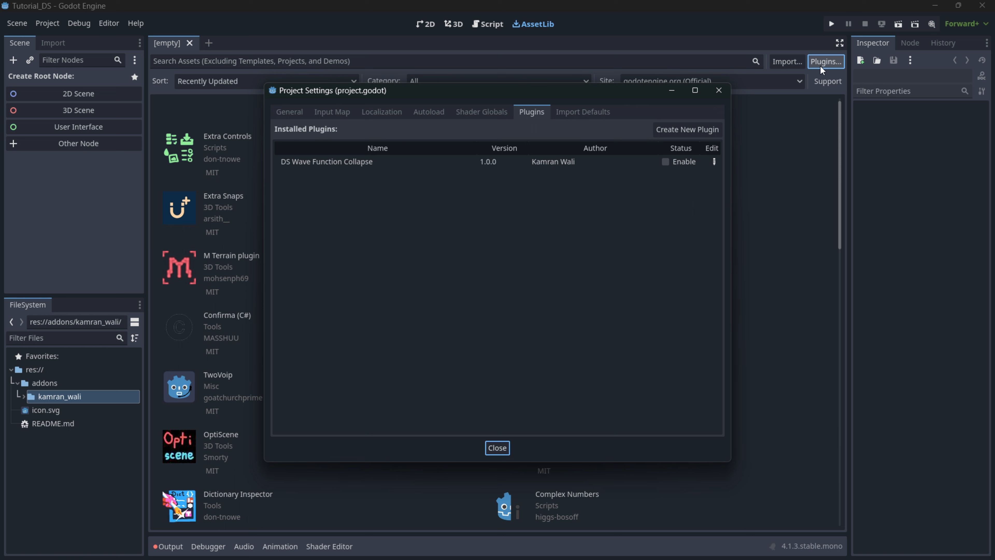
{"action": "left_click", "coordinate": [665, 162]}
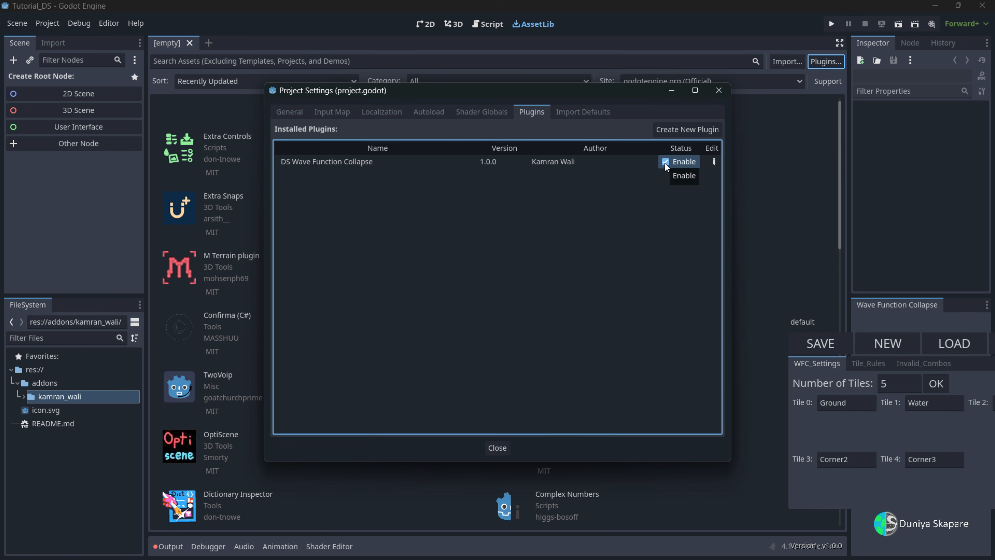
{"action": "left_click", "coordinate": [498, 448]}
- Widen and heighten the Wave Function Collapse dock until its settings fit, and return to the 3D workspace
{"action": "left_click_drag", "start_coordinate": [849, 232], "coordinate": [639, 232]}
{"action": "left_click_drag", "start_coordinate": [756, 297], "coordinate": [745, 224]}
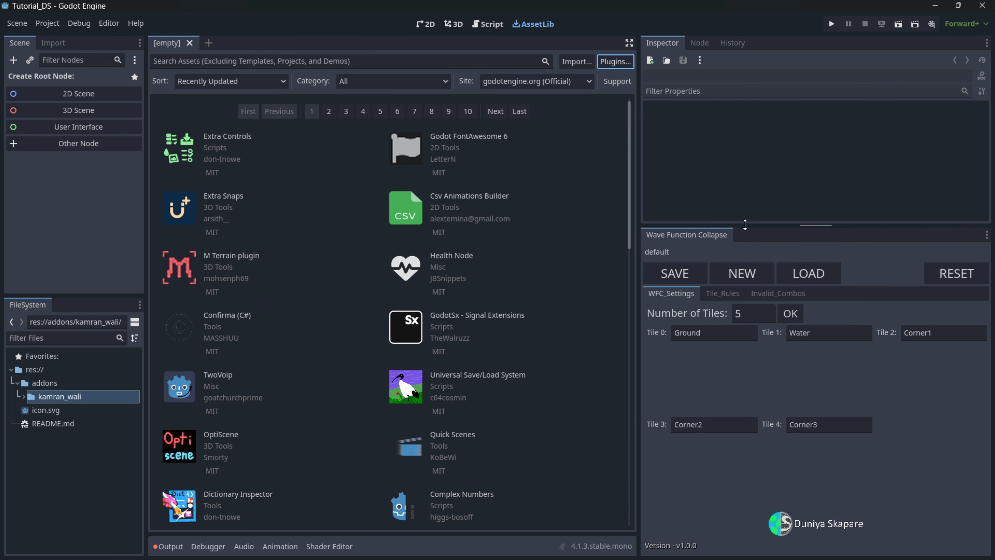
{"action": "key", "text": "ctrl+F2"}
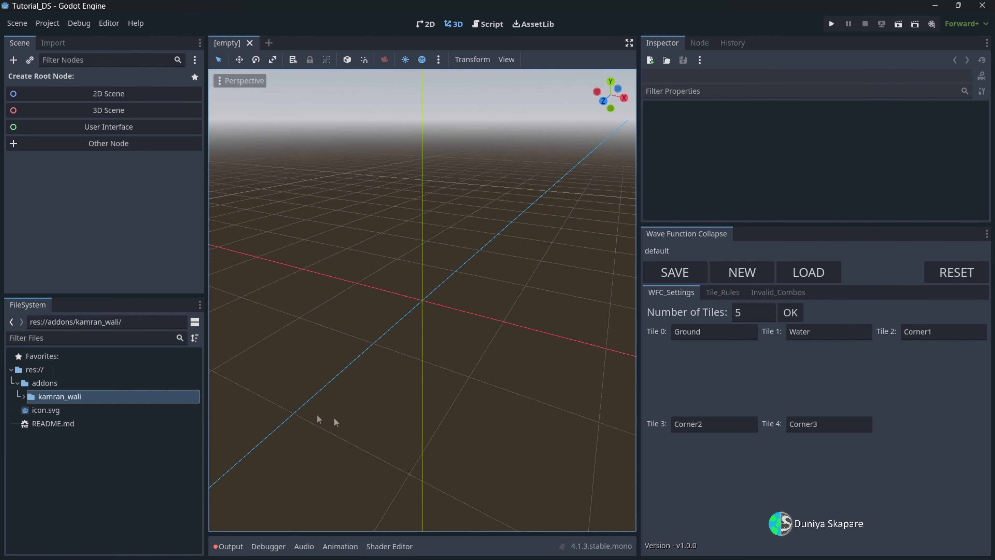
- Expand the duniya_skapare folders down to examples/example1/scenes/set_1 and examine the tile scenes it contains
{"action": "left_click", "coordinate": [24, 397]}
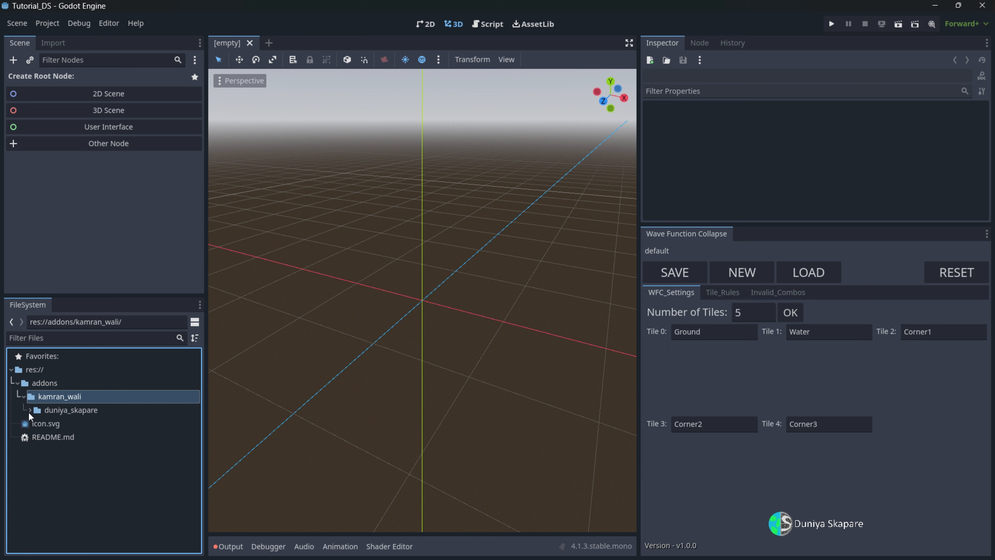
{"action": "left_click", "coordinate": [30, 410]}
{"action": "left_click", "coordinate": [36, 424]}
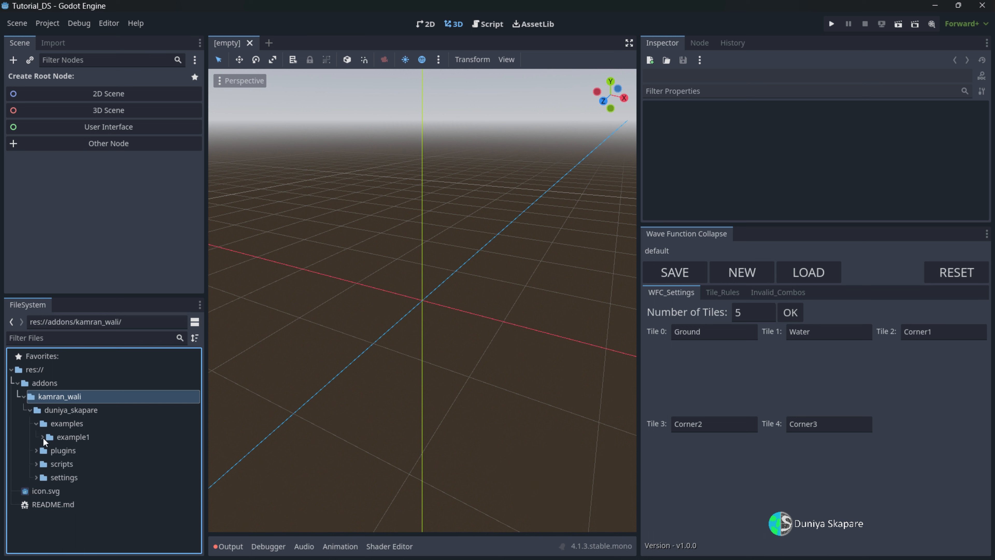
{"action": "left_click", "coordinate": [42, 437]}
{"action": "left_click", "coordinate": [48, 439]}
{"action": "left_click", "coordinate": [55, 452]}
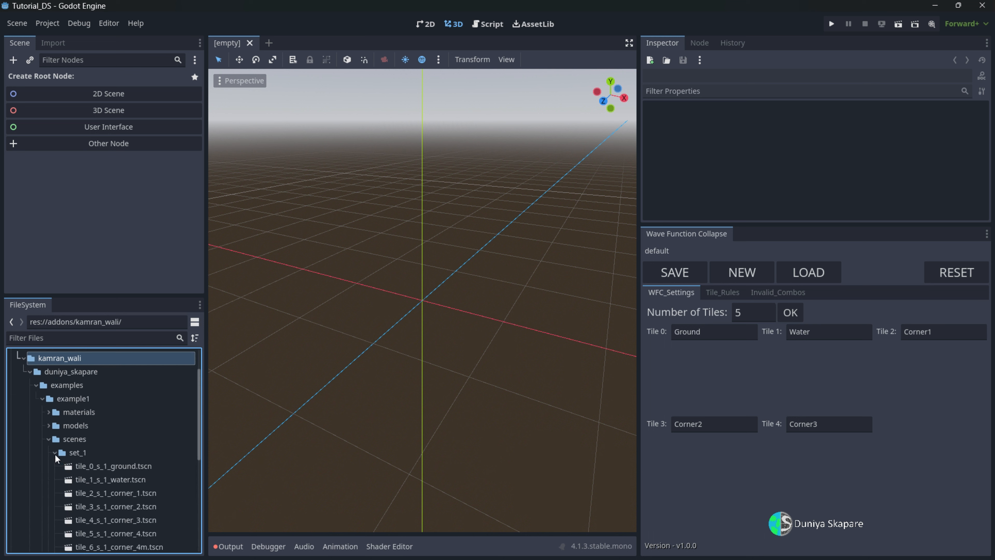
{"action": "scroll", "coordinate": [151, 433], "scroll_direction": "down", "scroll_amount": 5}
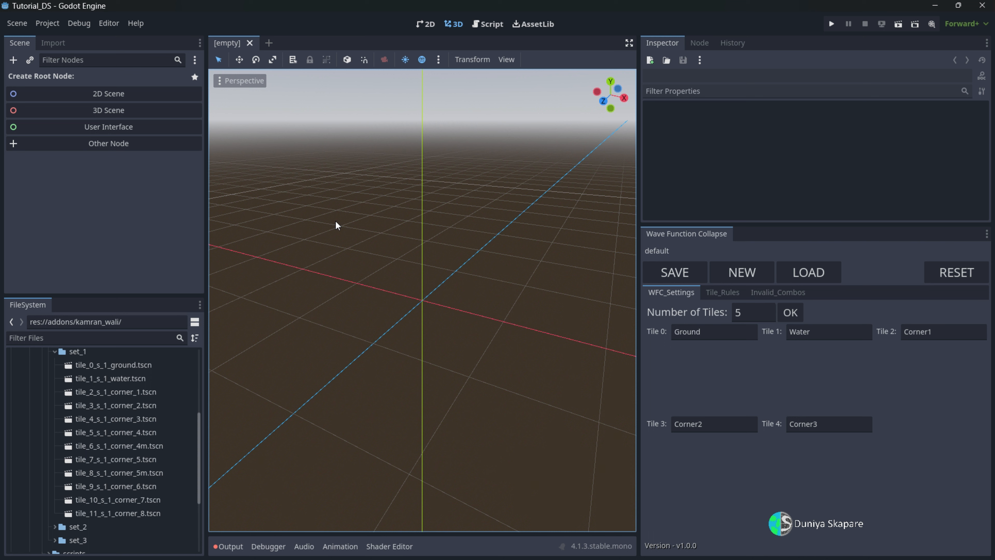
- Start a new Wave Function Collapse data file and set its save path to the project root res://, copied from the file system
{"action": "left_click", "coordinate": [737, 271]}
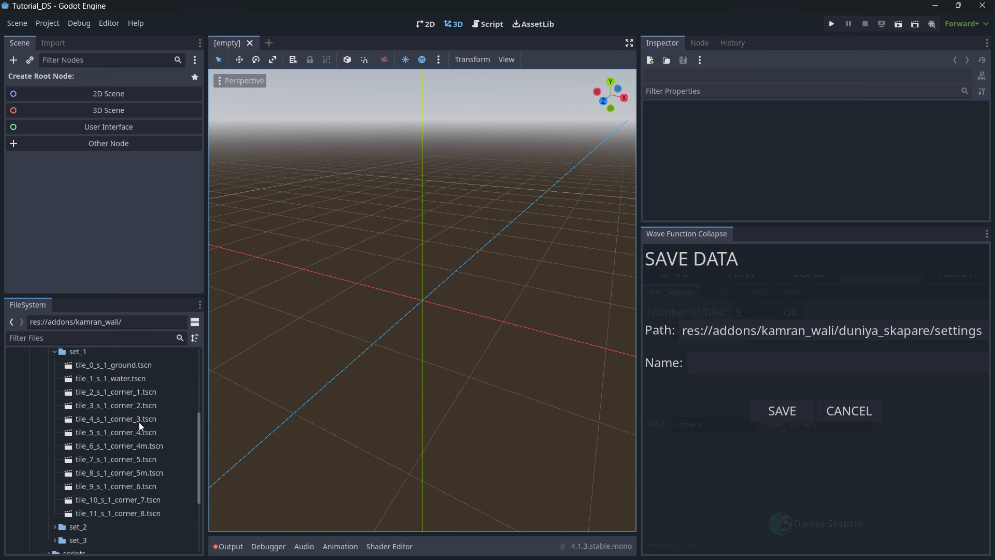
{"action": "scroll", "coordinate": [139, 422], "scroll_direction": "up", "scroll_amount": 5}
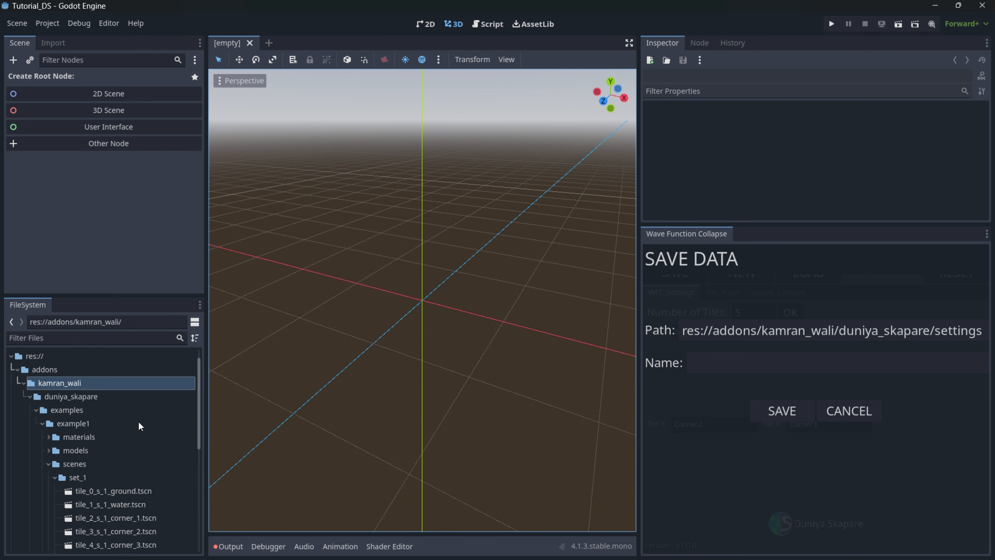
{"action": "left_click", "coordinate": [17, 371]}
{"action": "left_click", "coordinate": [27, 370]}
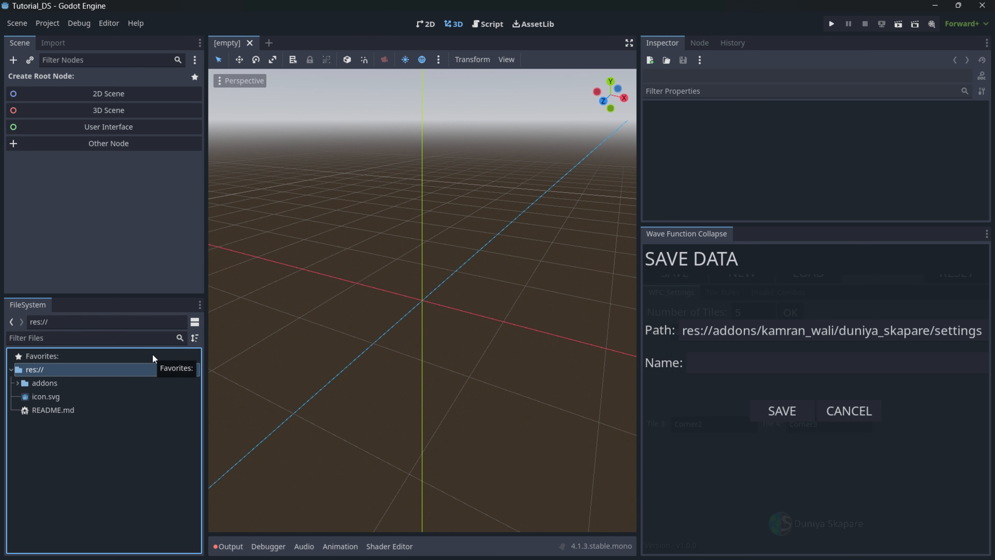
{"action": "key", "text": "ctrl+shift+c"}
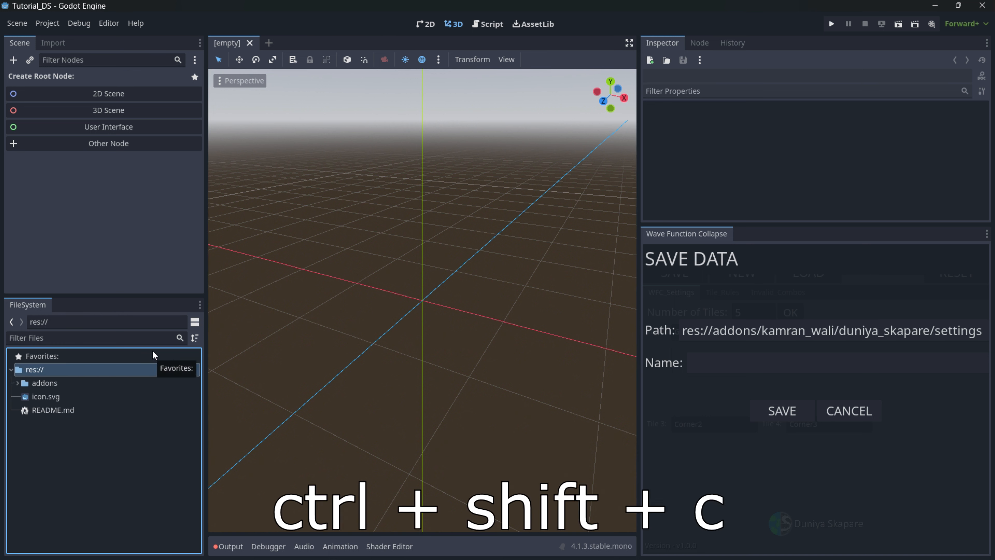
{"action": "triple_click", "coordinate": [795, 333]}
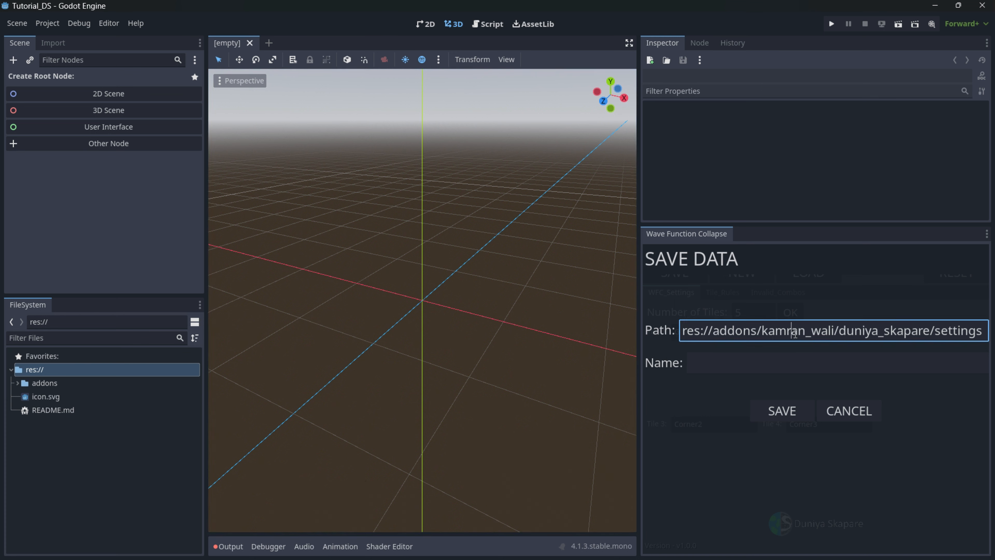
{"action": "key", "text": "ctrl+v"}
- Name the new data file stage_rules_1, save it, and close the save form
{"action": "key", "text": "Tab"}
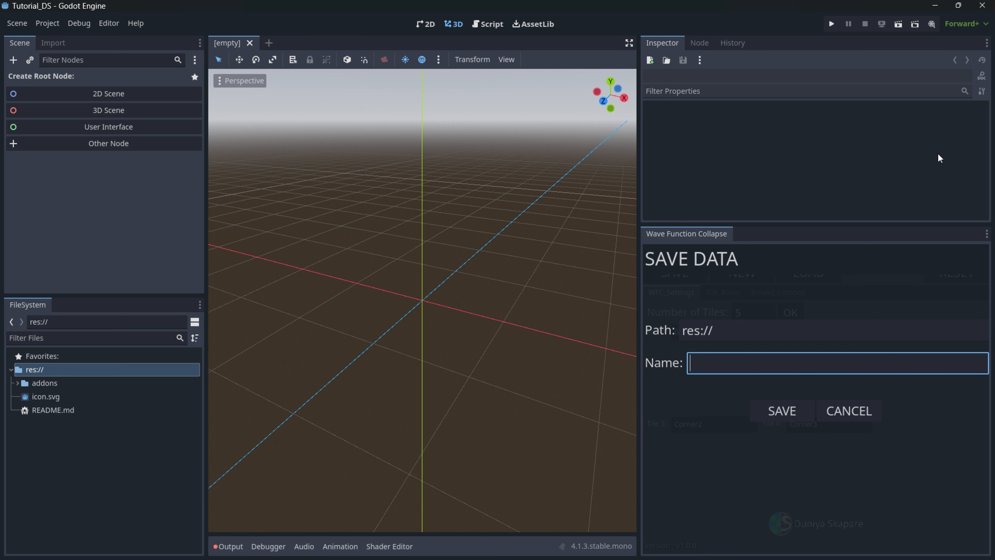
{"action": "type", "text": "stage_rules_1"}
{"action": "left_click", "coordinate": [796, 403]}
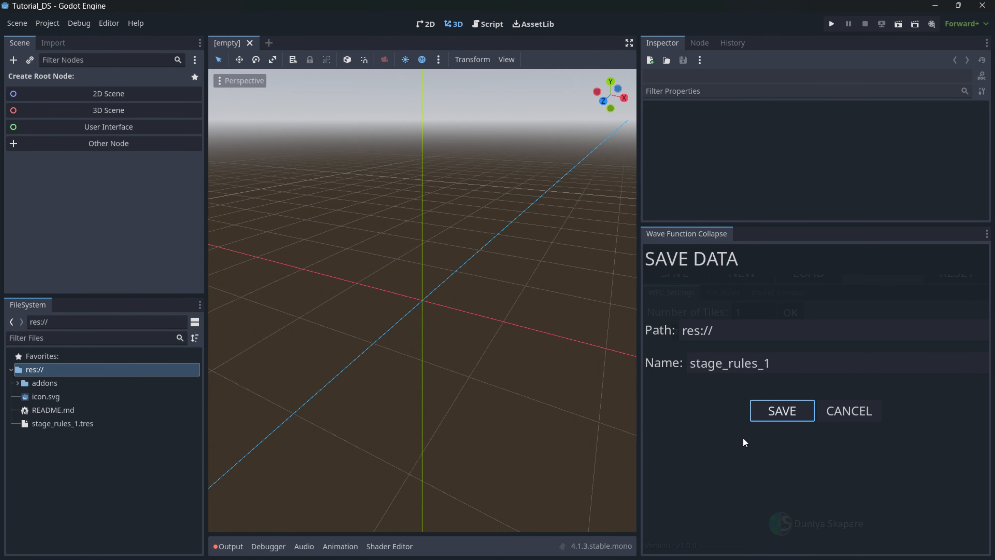
{"action": "left_click", "coordinate": [821, 411]}
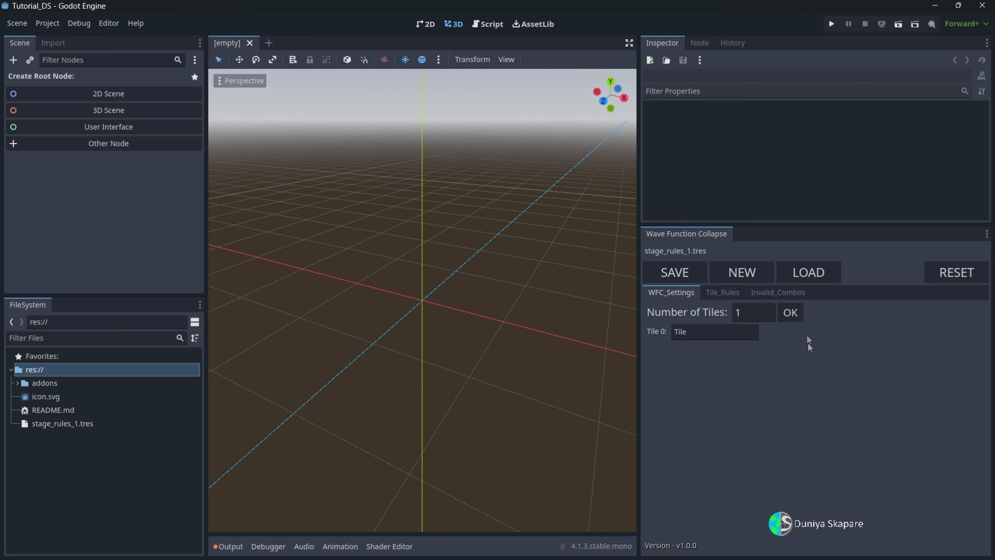
- Load the data file from the path res://stage_rules_1.tres, copied from the file system, and close the load form
{"action": "left_click", "coordinate": [808, 276]}
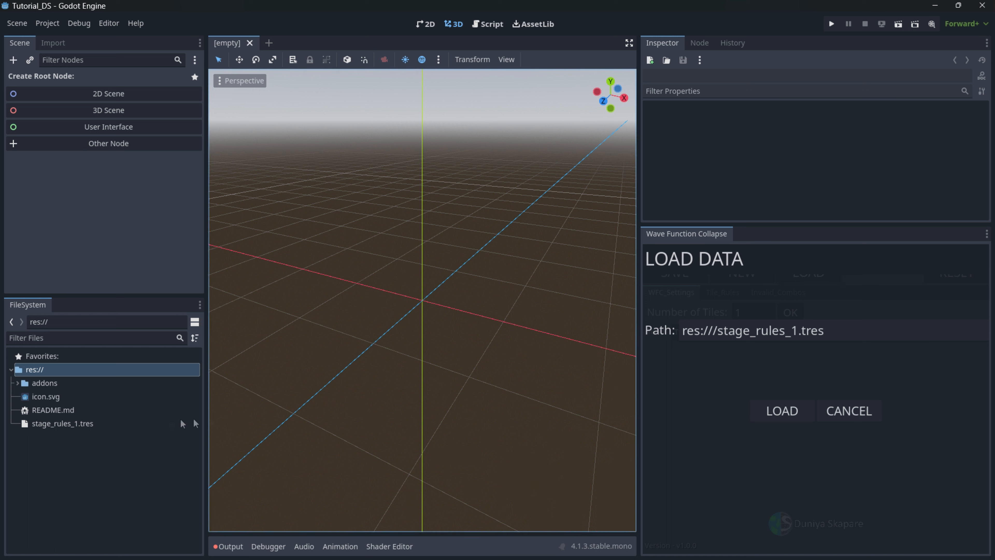
{"action": "left_click", "coordinate": [76, 424]}
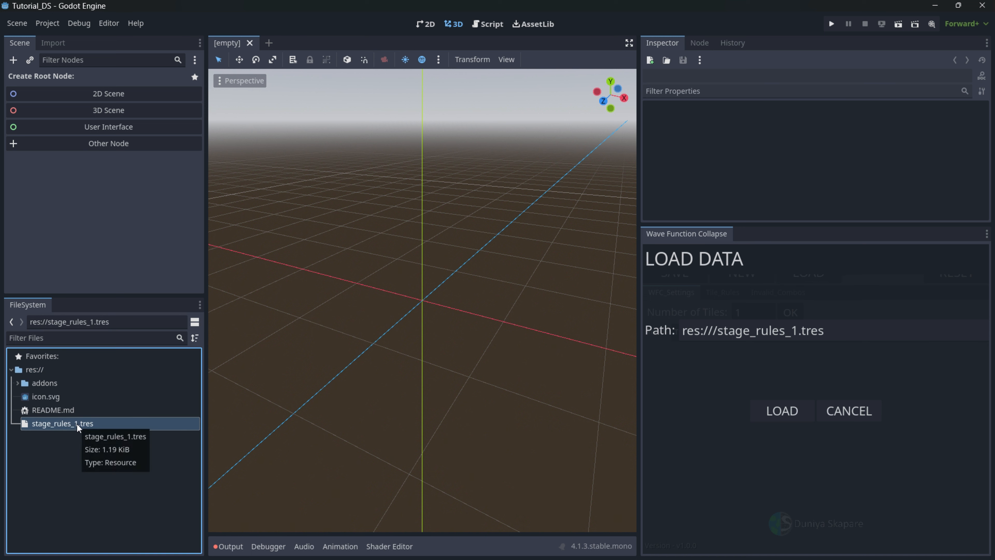
{"action": "triple_click", "coordinate": [753, 335]}
{"action": "key", "text": "ctrl+v"}
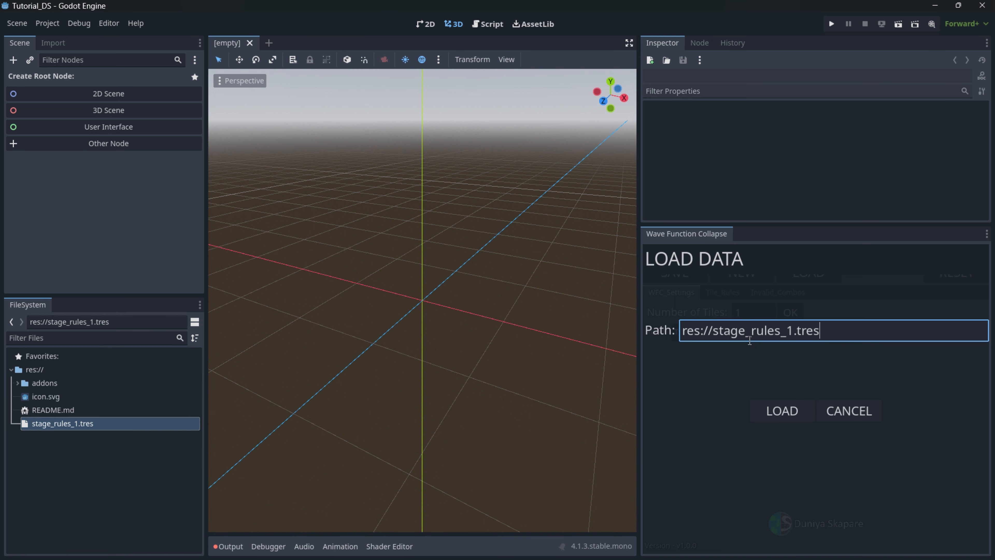
{"action": "left_click", "coordinate": [781, 418]}
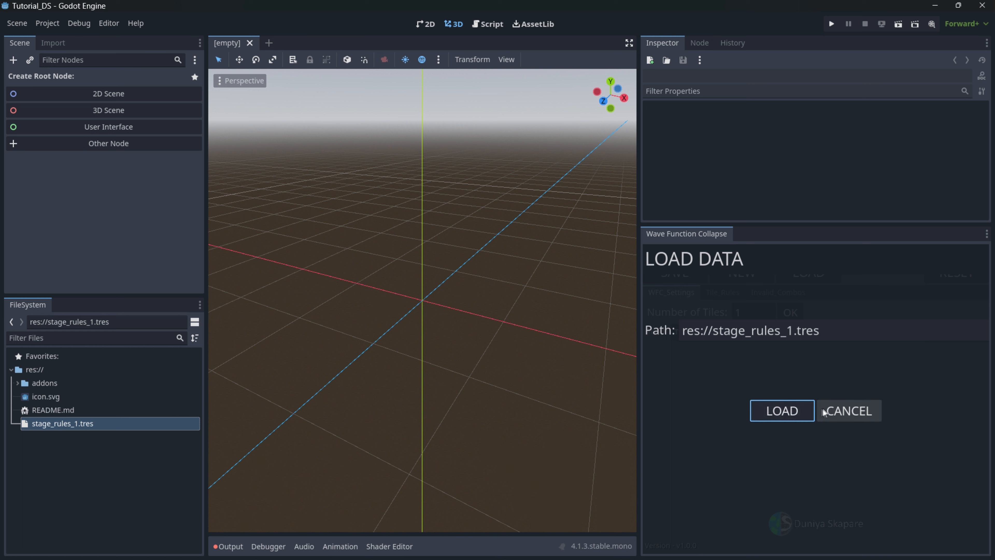
{"action": "left_click", "coordinate": [832, 411]}
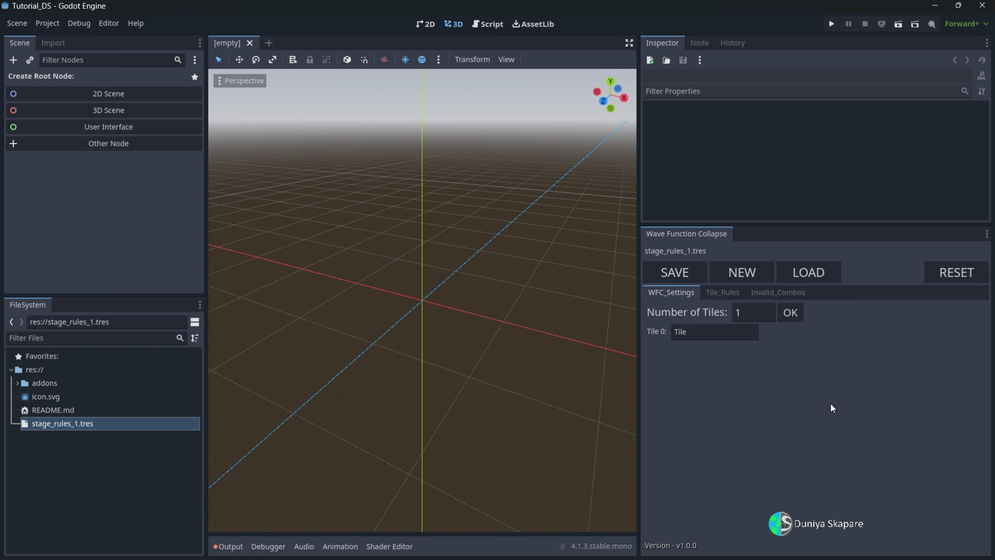
- Set the number of tiles to 5 in the Wave Function Collapse settings and apply it
{"action": "left_click", "coordinate": [753, 312]}
{"action": "key", "text": "BackSpace"}
{"action": "type", "text": "5"}
{"action": "left_click", "coordinate": [790, 314]}
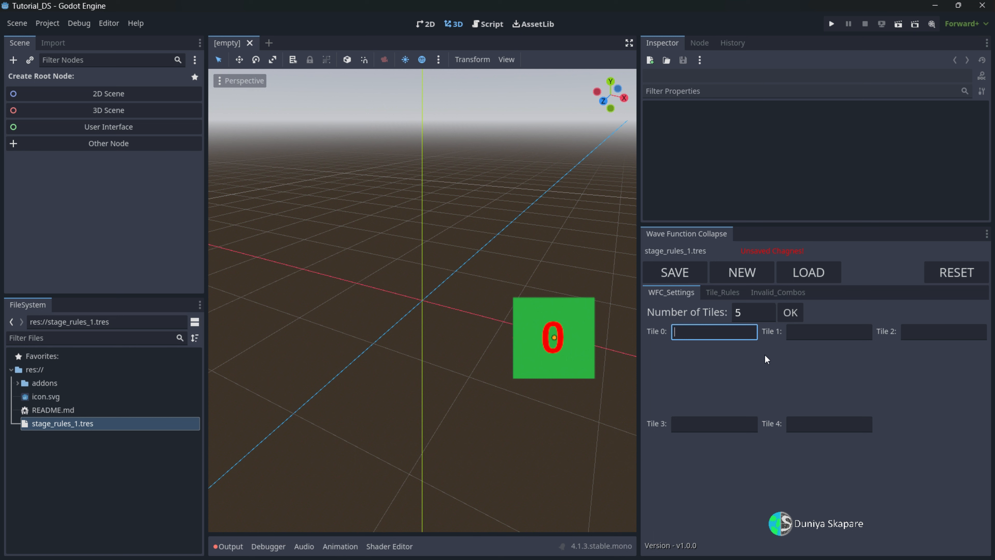
- Name tiles 0 to 4 ground, water, coast, corner1 and corner2, and save the rules file
{"action": "type", "text": "ground"}
{"action": "key", "text": "Tab"}
{"action": "type", "text": "water"}
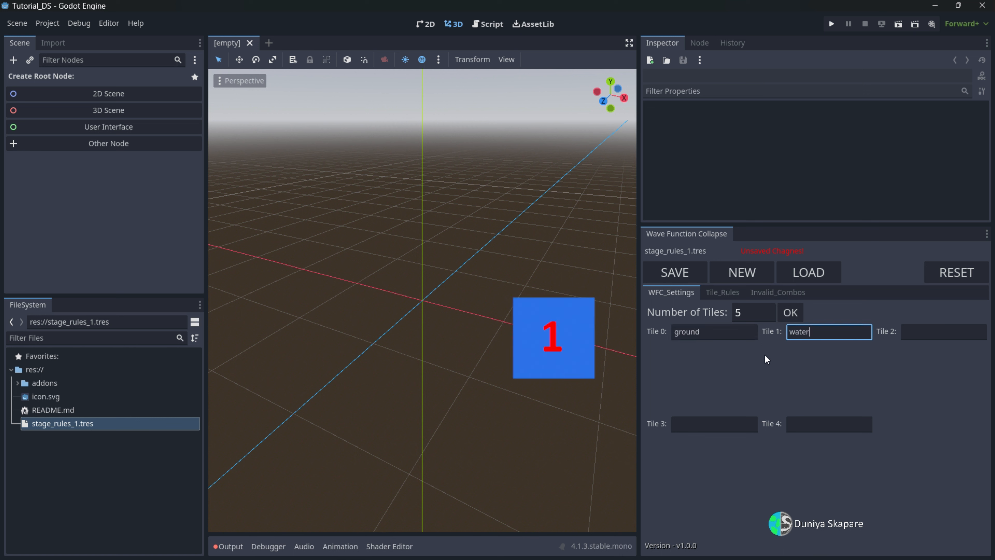
{"action": "key", "text": "Tab"}
{"action": "type", "text": "coast"}
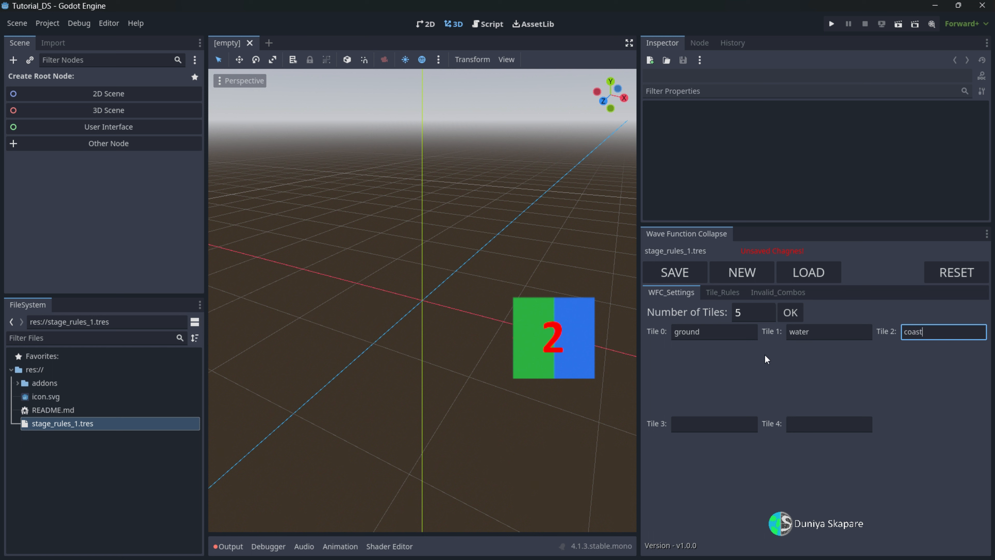
{"action": "key", "text": "Tab"}
{"action": "type", "text": "corner1"}
{"action": "key", "text": "Tab"}
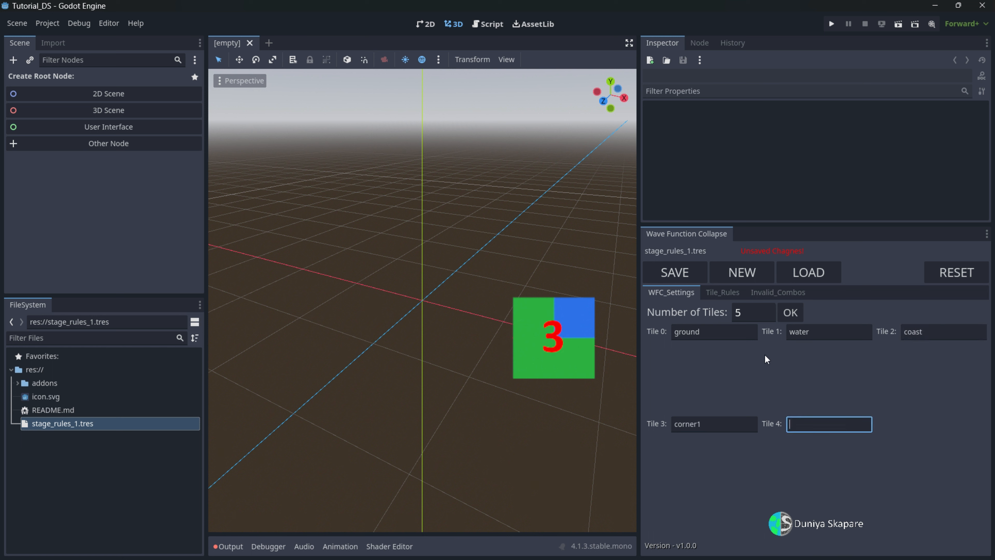
{"action": "type", "text": "corner2"}
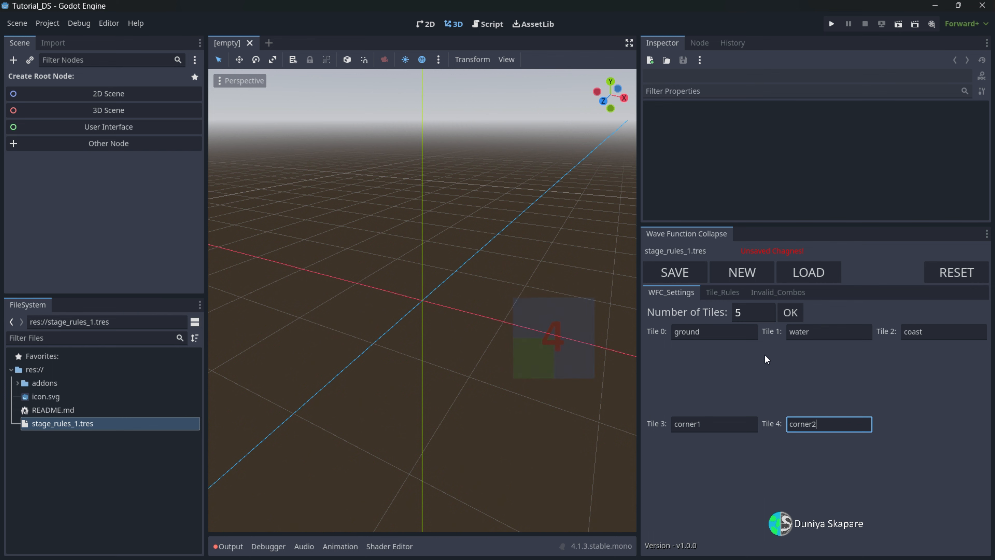
{"action": "left_click", "coordinate": [687, 267]}
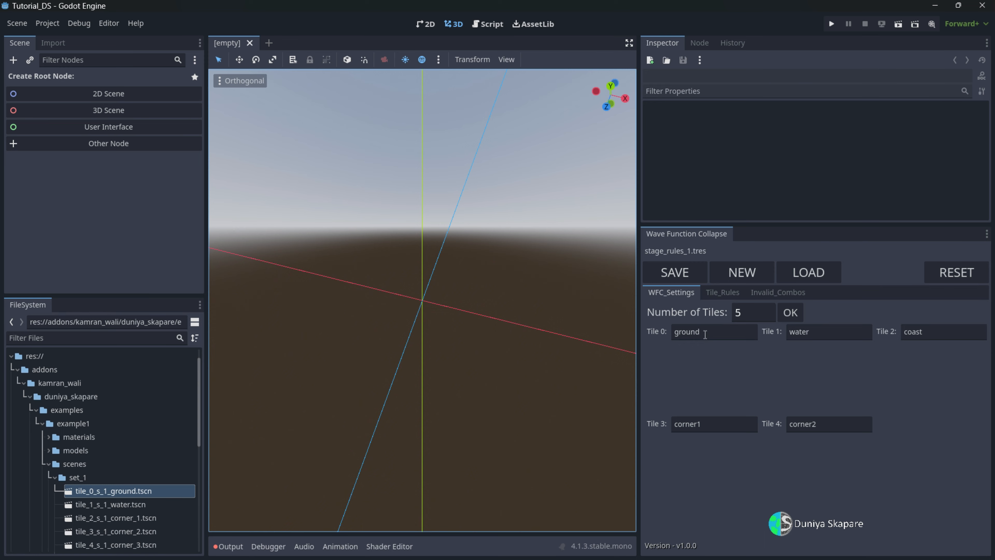
- Display the tile rules and detach the Wave Function Collapse dock into its own maximized window
{"action": "left_click", "coordinate": [713, 293]}
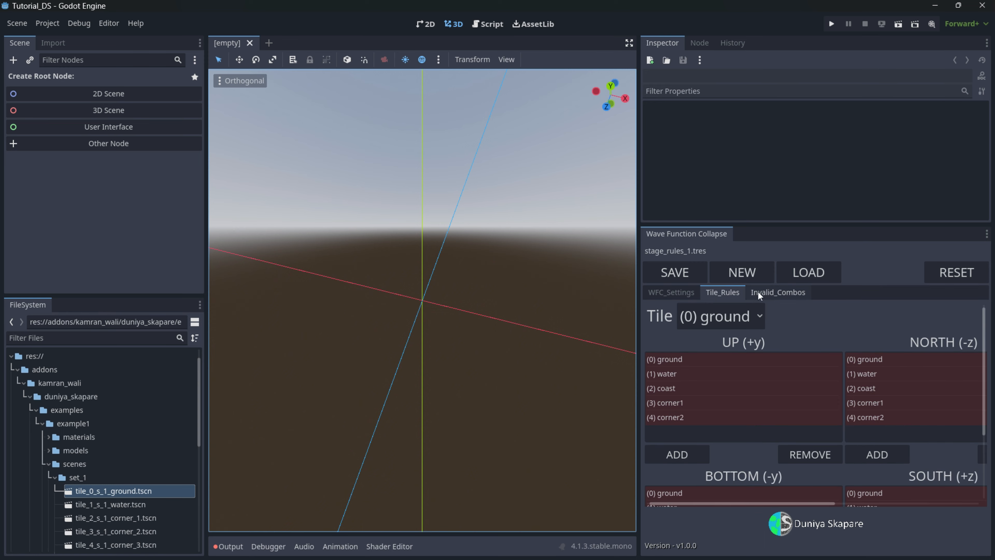
{"action": "left_click_drag", "start_coordinate": [640, 262], "coordinate": [475, 262]}
{"action": "left_click", "coordinate": [986, 234]}
{"action": "left_click", "coordinate": [949, 298]}
{"action": "left_click", "coordinate": [957, 236]}
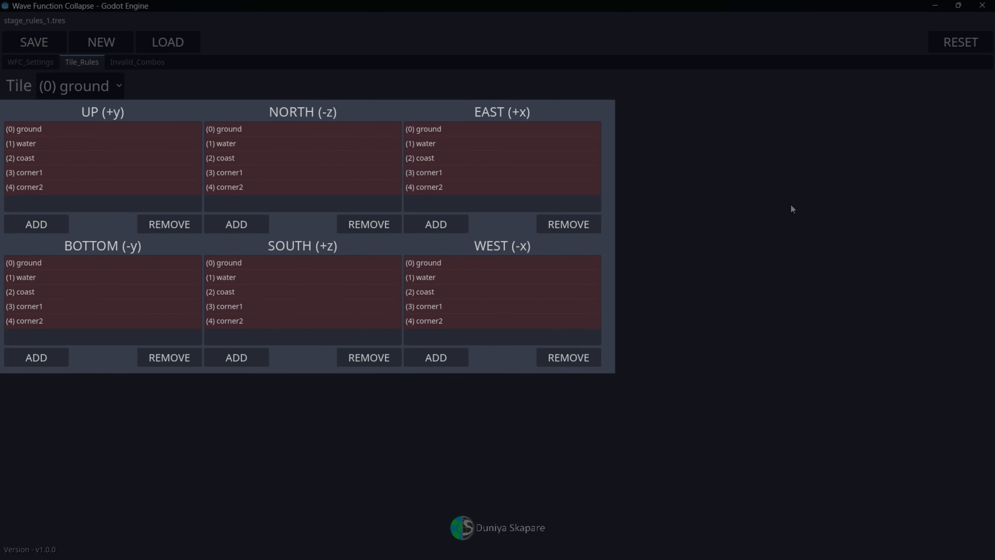